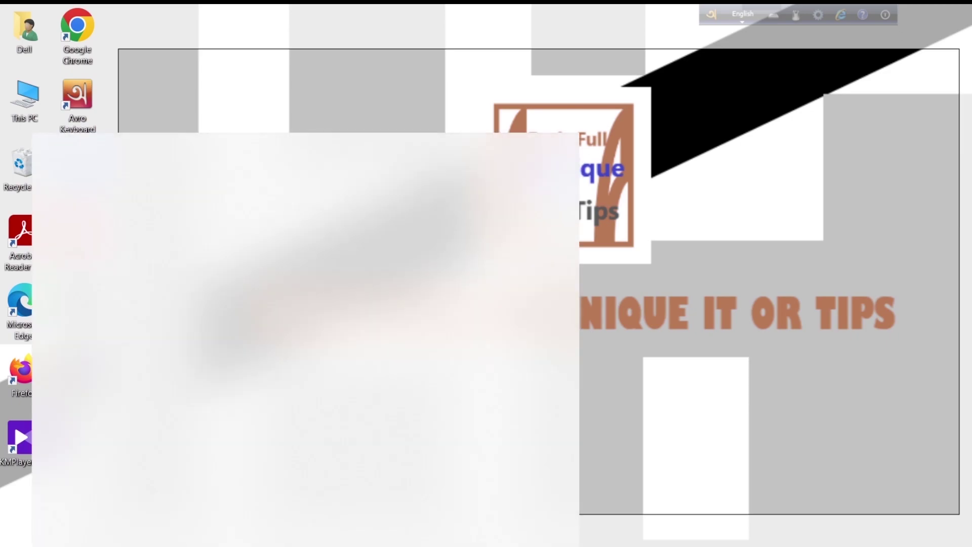
Step: Launch Word twice and create a new blank document each time
{"action": "double_click", "coordinate": [96, 217]}
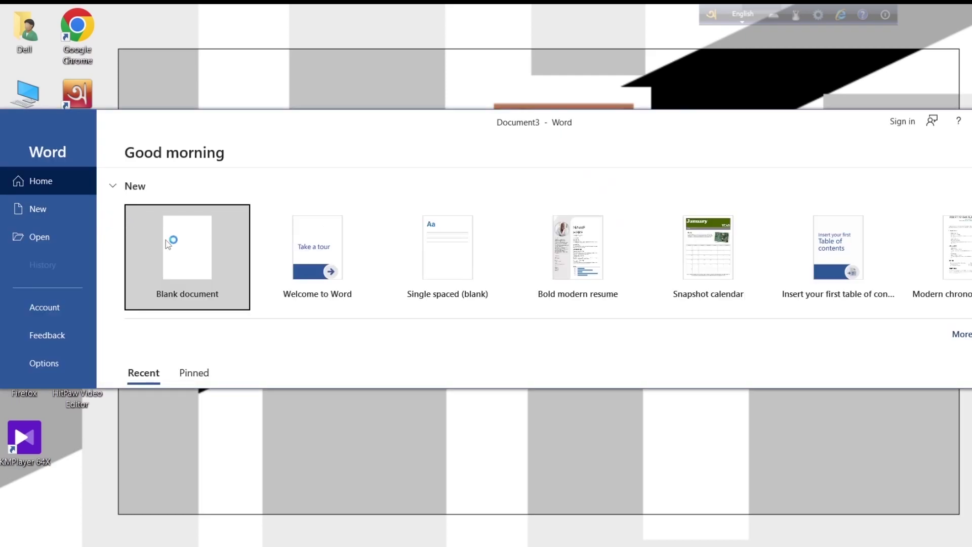
{"action": "left_click", "coordinate": [192, 258]}
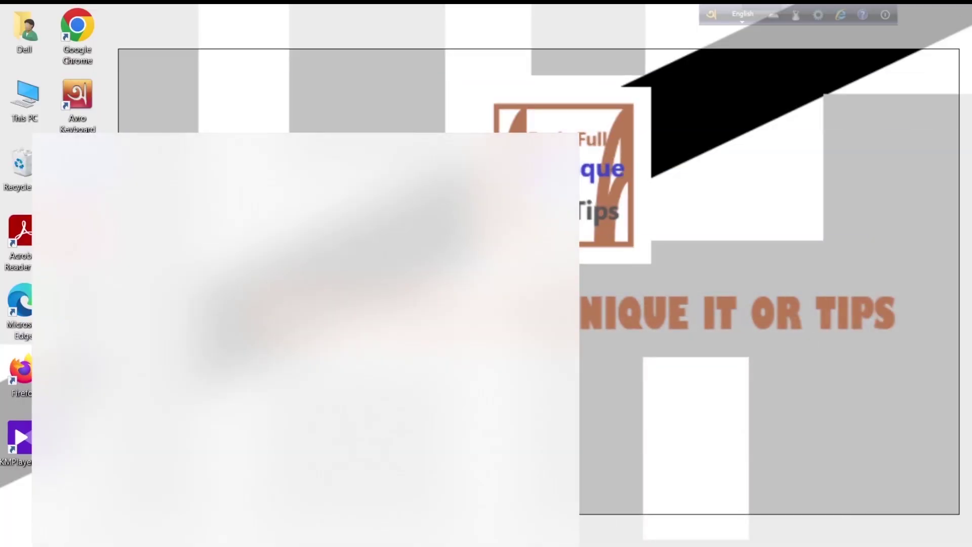
{"action": "type", "text": "w"}
{"action": "key", "text": "Return"}
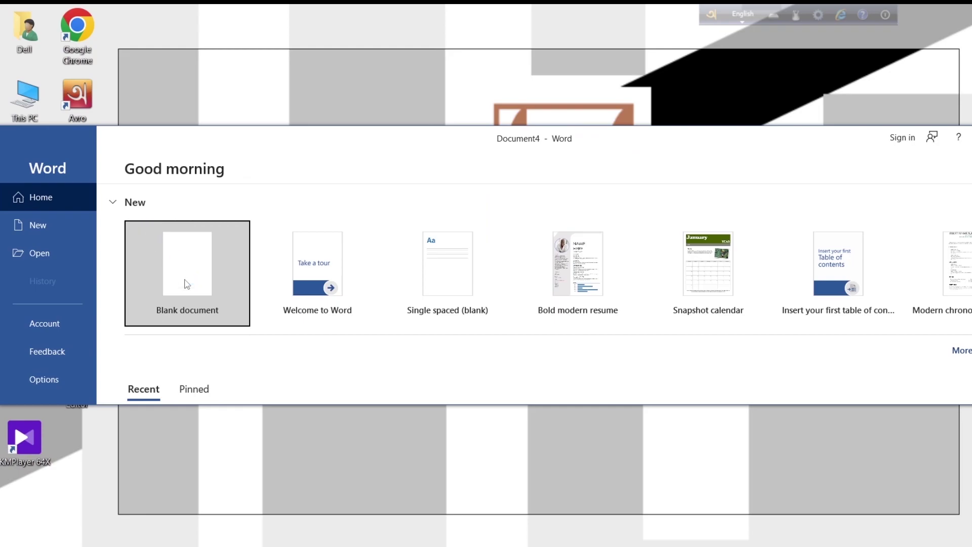
{"action": "left_click", "coordinate": [203, 291]}
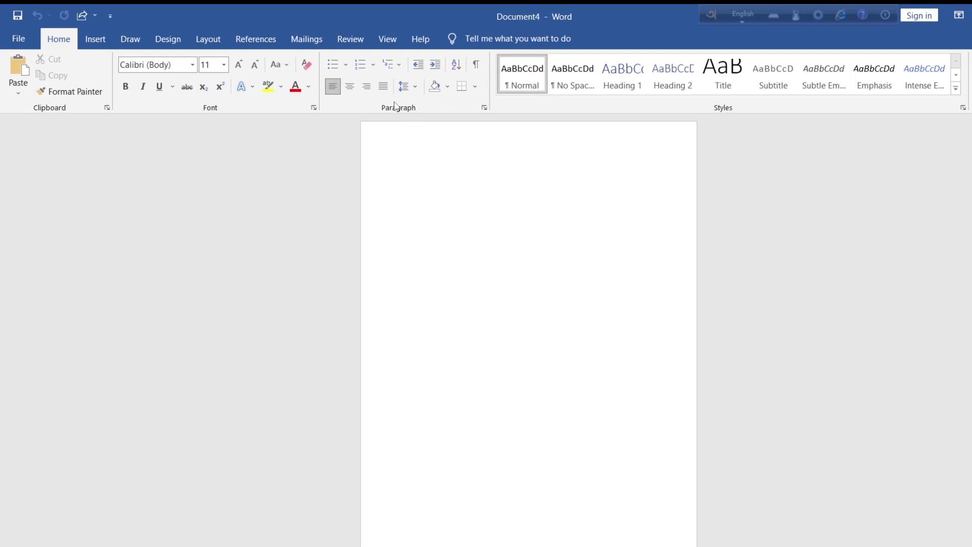
Step: Switch to the Document1 window and resize it to be narrower and taller
{"action": "left_click", "coordinate": [388, 40]}
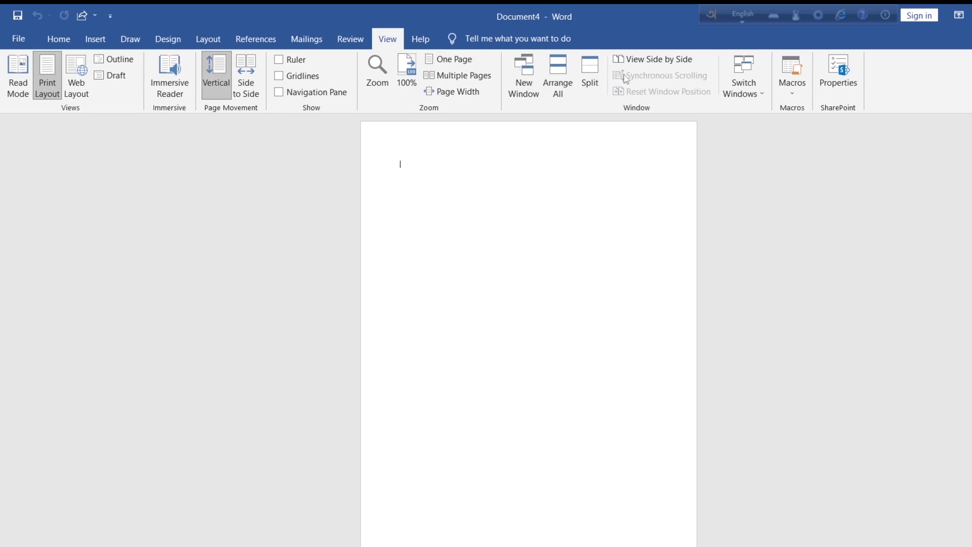
{"action": "left_click", "coordinate": [754, 96]}
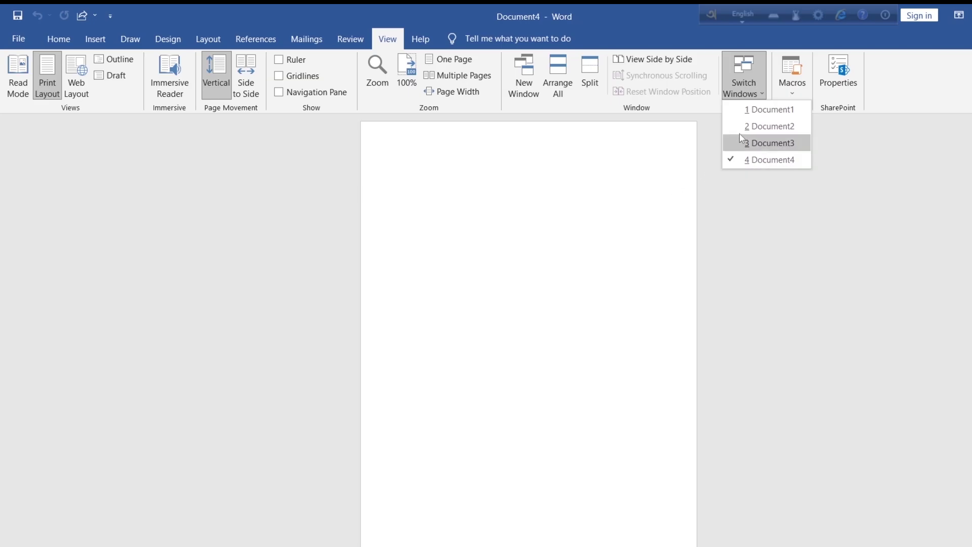
{"action": "left_click", "coordinate": [764, 111]}
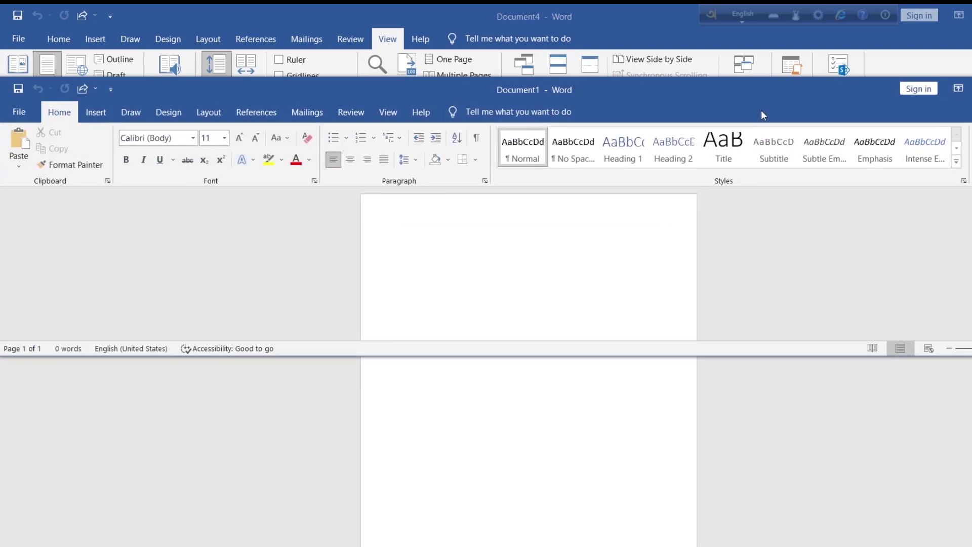
{"action": "left_click_drag", "start_coordinate": [970, 304], "coordinate": [366, 312]}
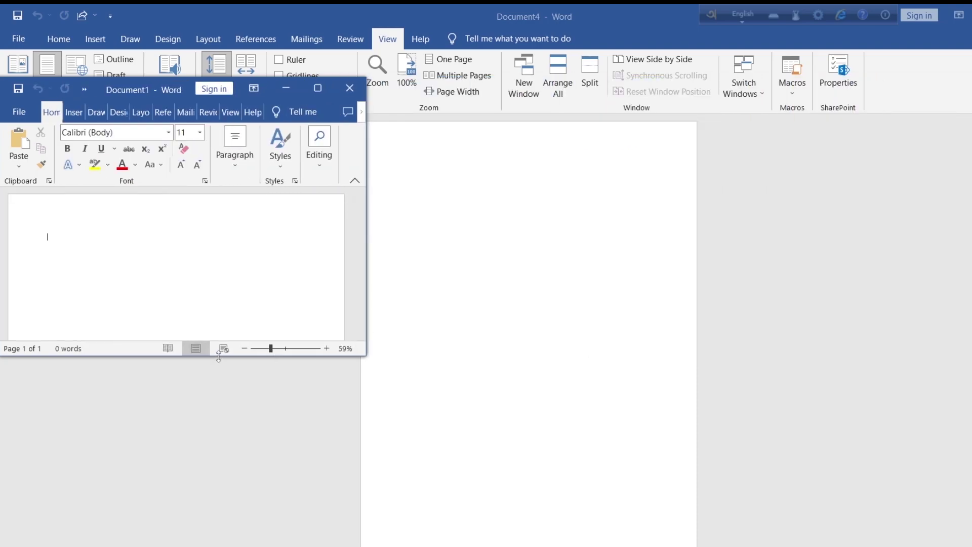
{"action": "left_click_drag", "start_coordinate": [218, 357], "coordinate": [219, 489]}
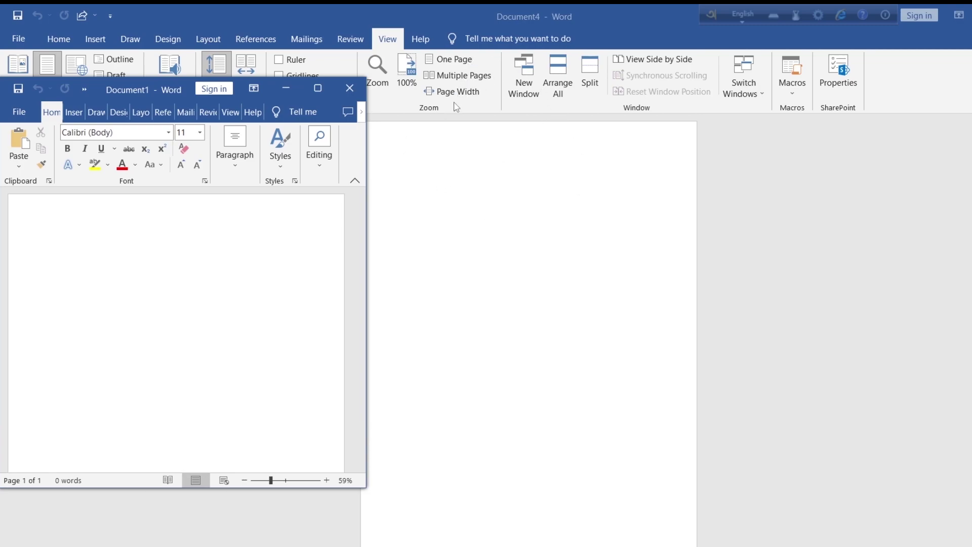
{"action": "left_click_drag", "start_coordinate": [366, 165], "coordinate": [633, 166]}
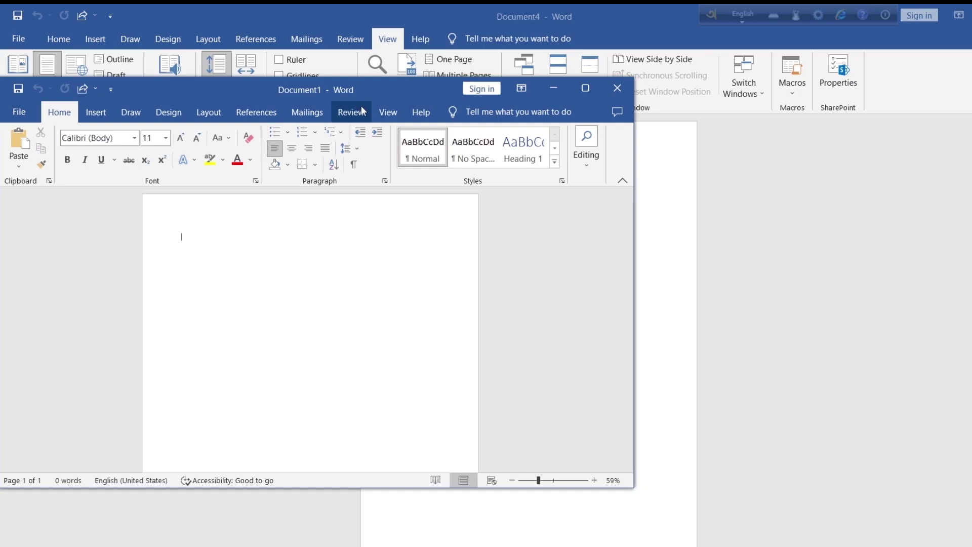
Step: Switch to the Document2 window, reduce its width, and place it beside Document1
{"action": "left_click", "coordinate": [388, 113]}
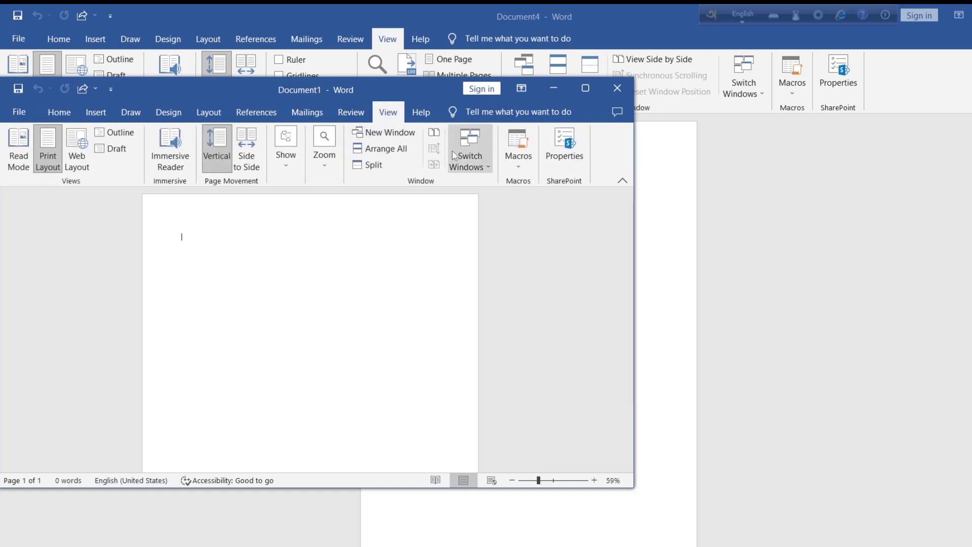
{"action": "left_click", "coordinate": [470, 157]}
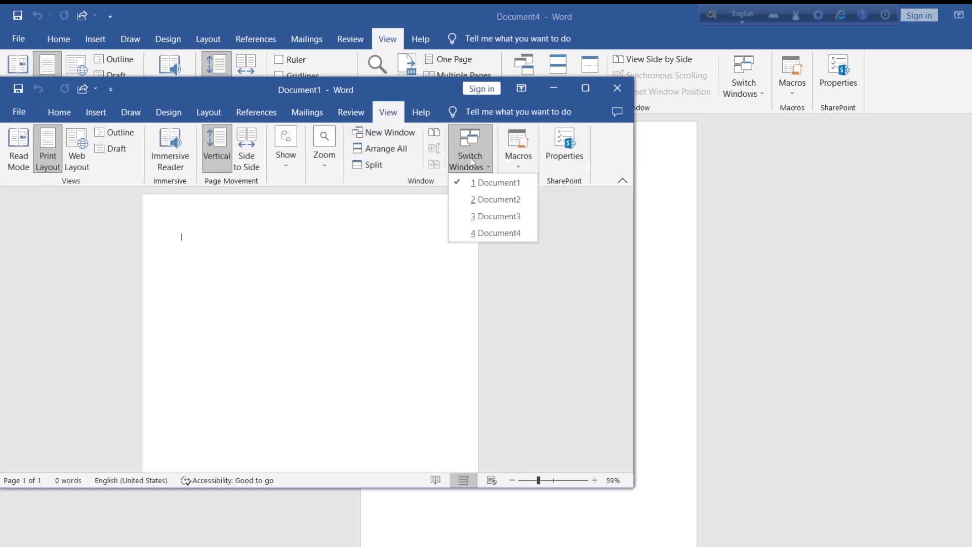
{"action": "left_click", "coordinate": [479, 200]}
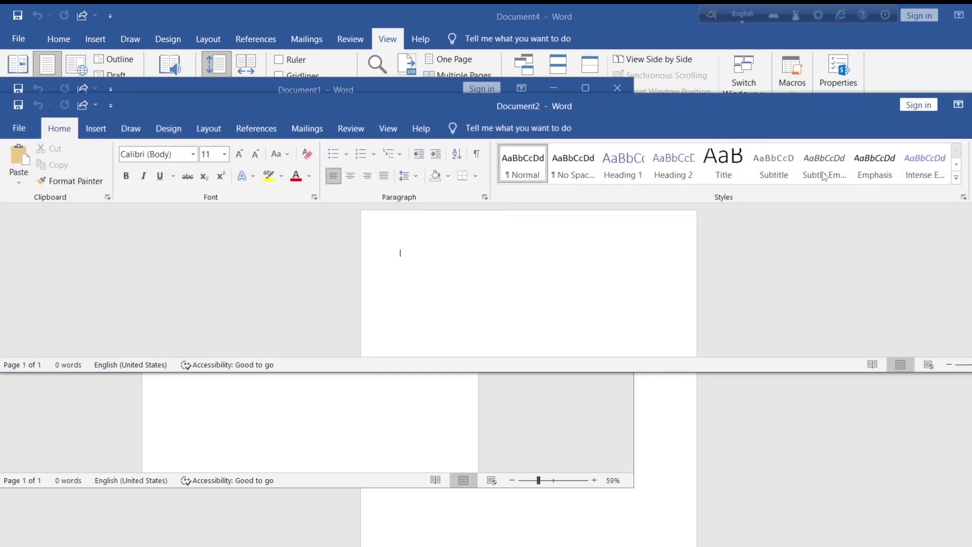
{"action": "left_click_drag", "start_coordinate": [971, 268], "coordinate": [571, 428]}
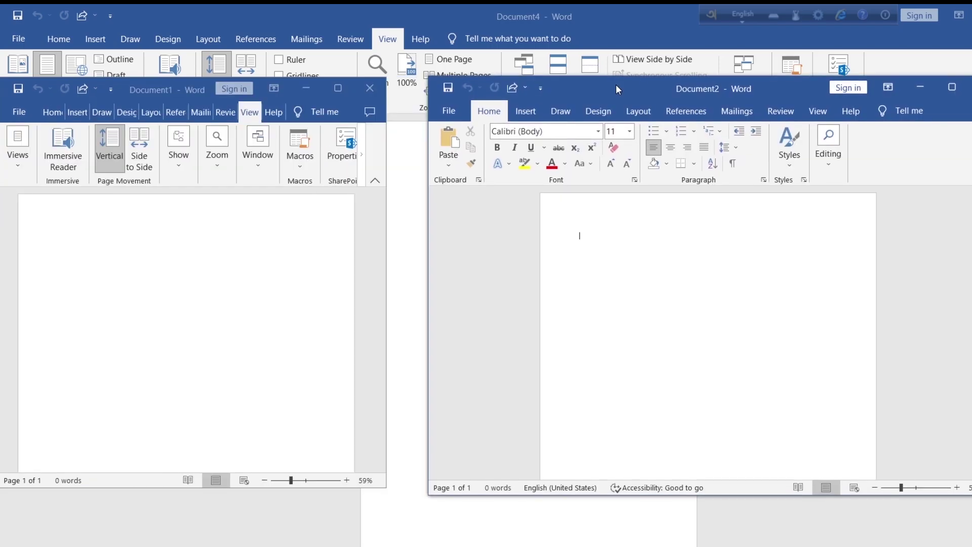
{"action": "left_click_drag", "start_coordinate": [615, 86], "coordinate": [616, 83]}
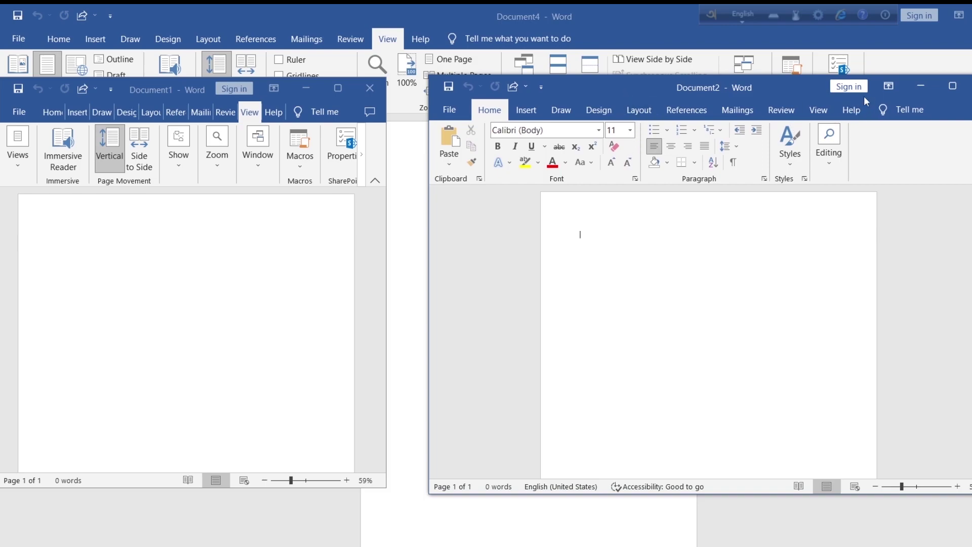
Step: Switch to the Document3 window, make it smaller, and position it between Document1 and Document2
{"action": "left_click", "coordinate": [817, 110]}
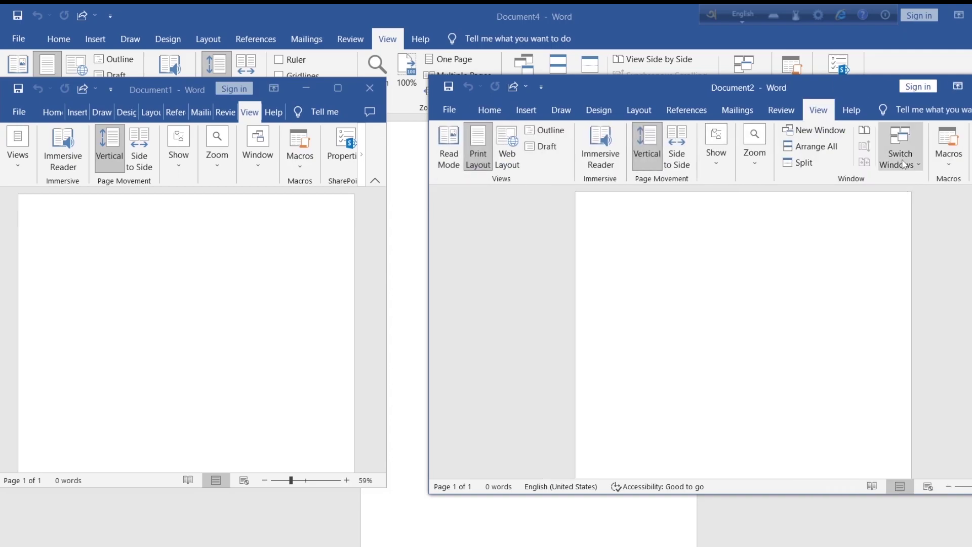
{"action": "left_click", "coordinate": [903, 157]}
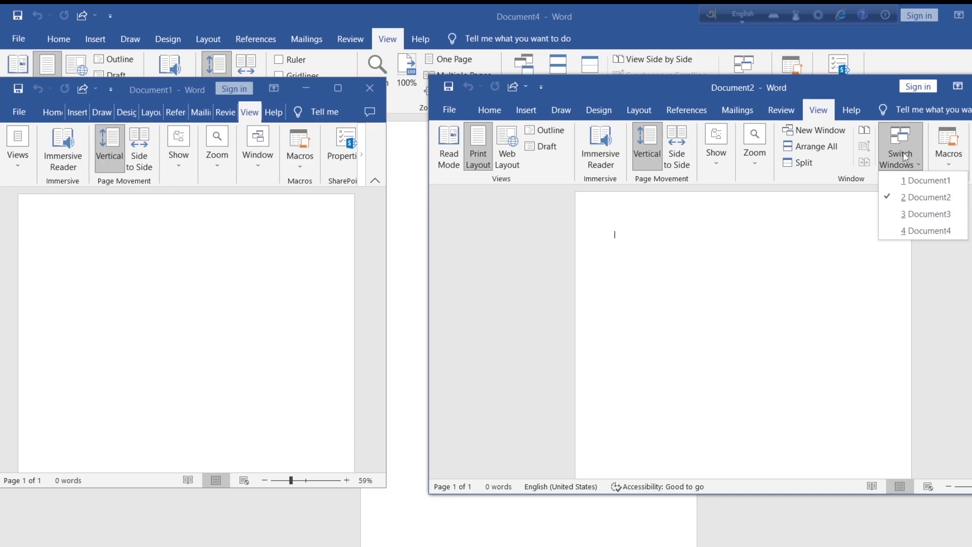
{"action": "left_click", "coordinate": [909, 214]}
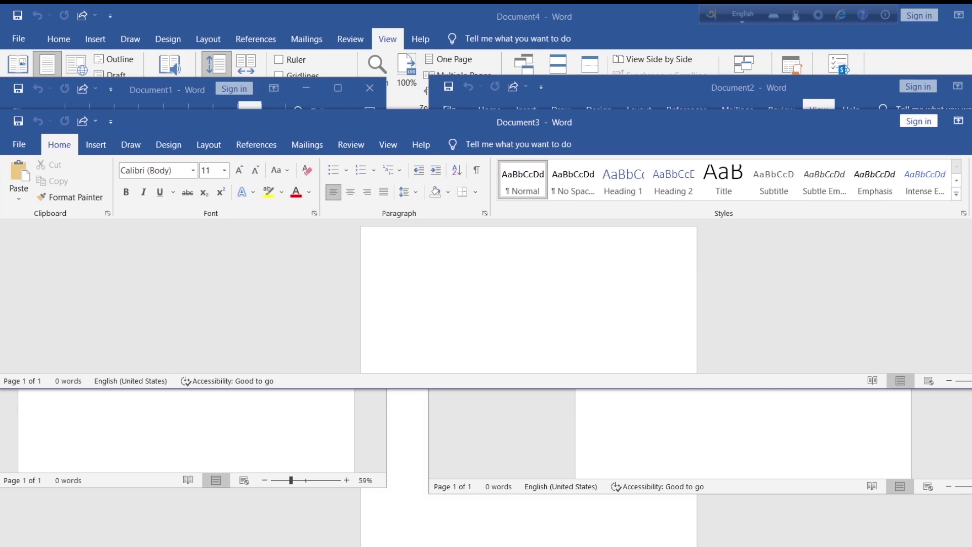
{"action": "left_click_drag", "start_coordinate": [582, 122], "coordinate": [573, 189]}
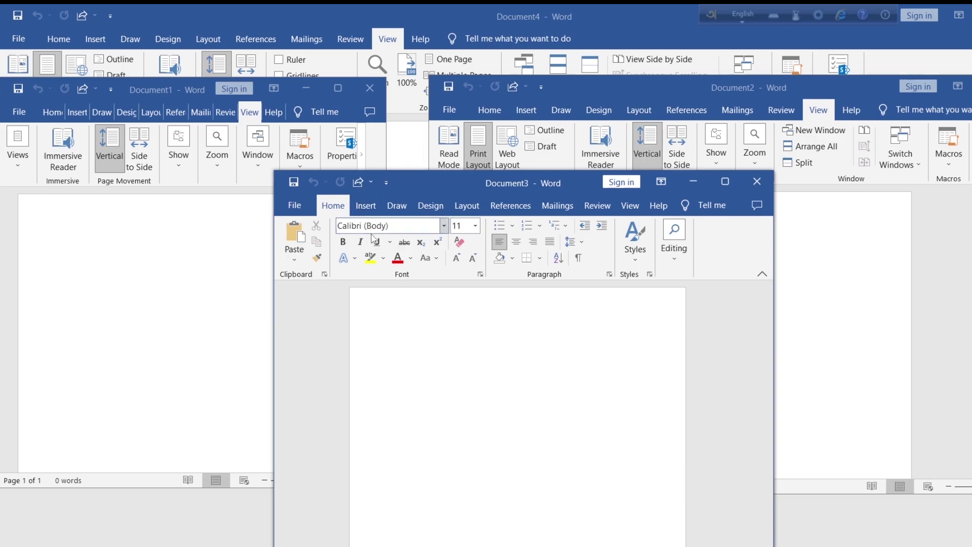
{"action": "left_click_drag", "start_coordinate": [416, 185], "coordinate": [438, 150]}
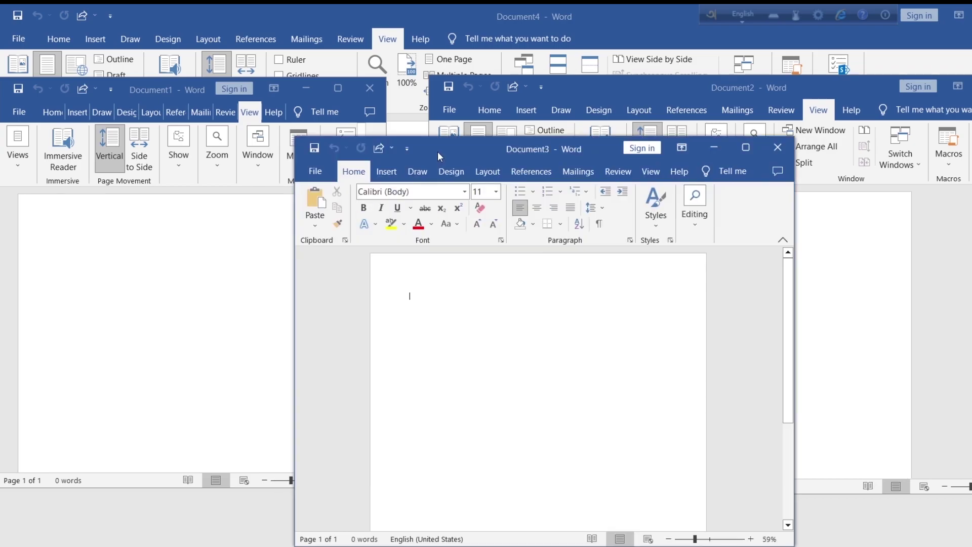
Step: Bring Document1 and Document2 to the front in turn, and move the Document3 window lower so it covers less of them
{"action": "left_click", "coordinate": [258, 246]}
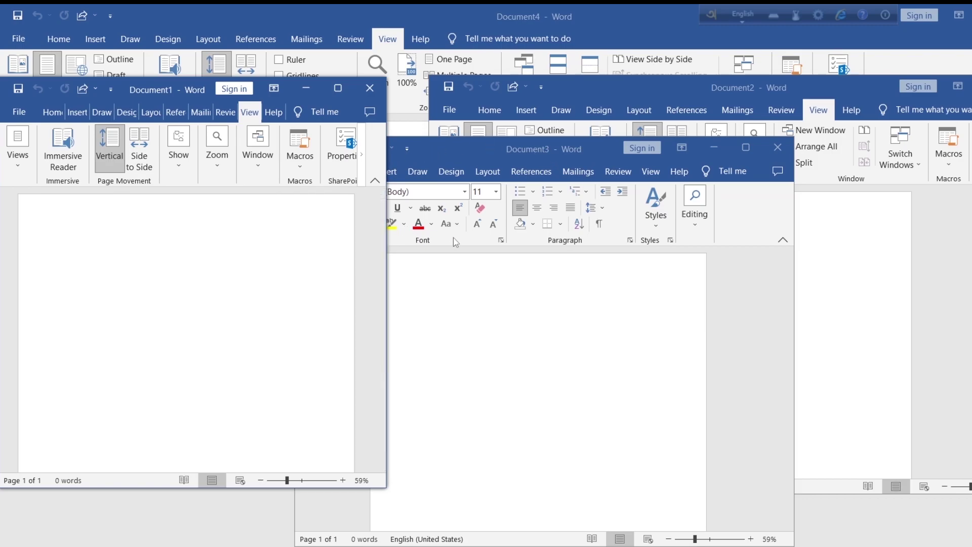
{"action": "left_click", "coordinate": [837, 304]}
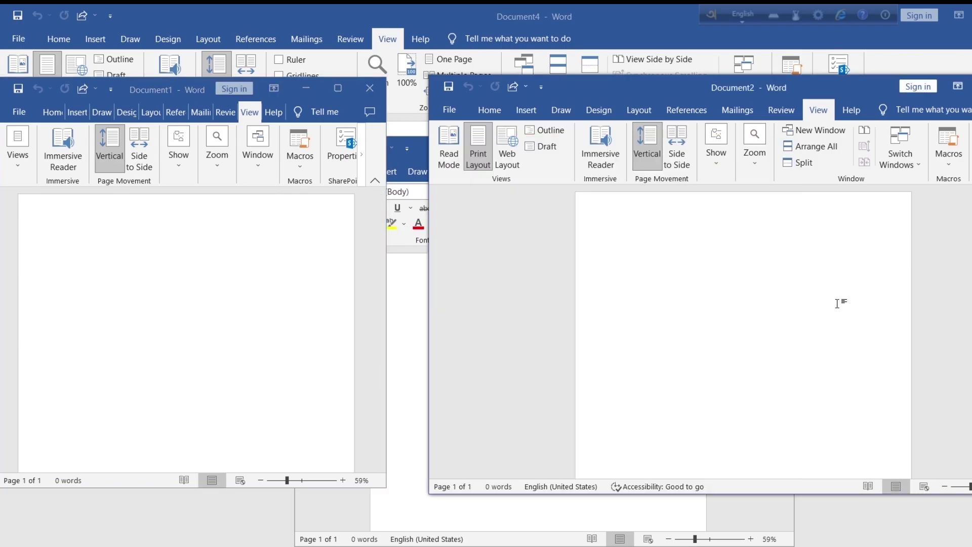
{"action": "left_click", "coordinate": [201, 362]}
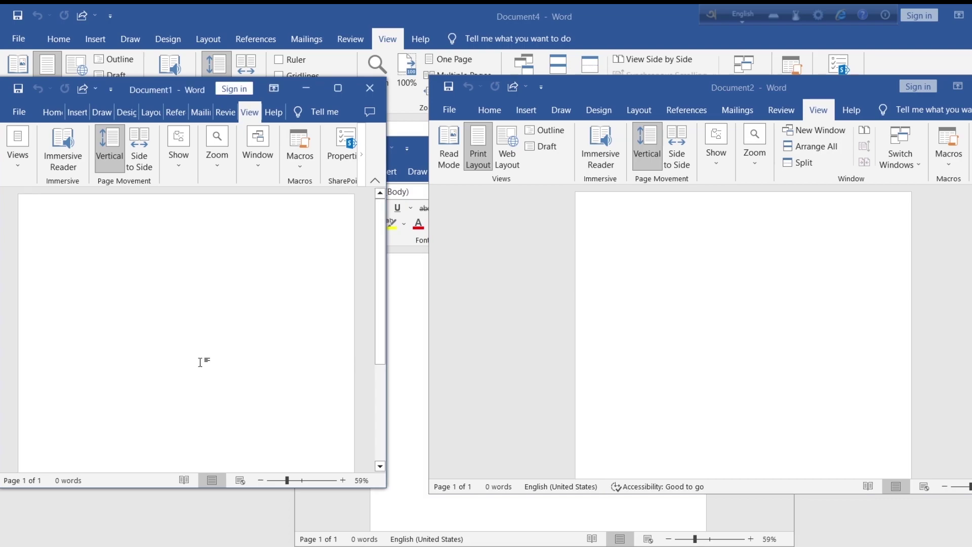
{"action": "left_click", "coordinate": [481, 363]}
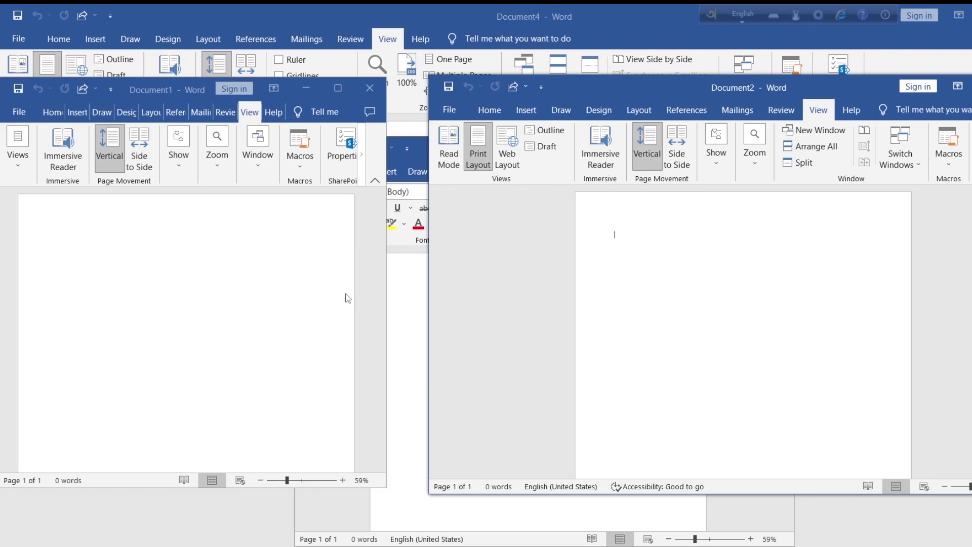
{"action": "left_click", "coordinate": [403, 333]}
{"action": "left_click_drag", "start_coordinate": [457, 144], "coordinate": [533, 295]}
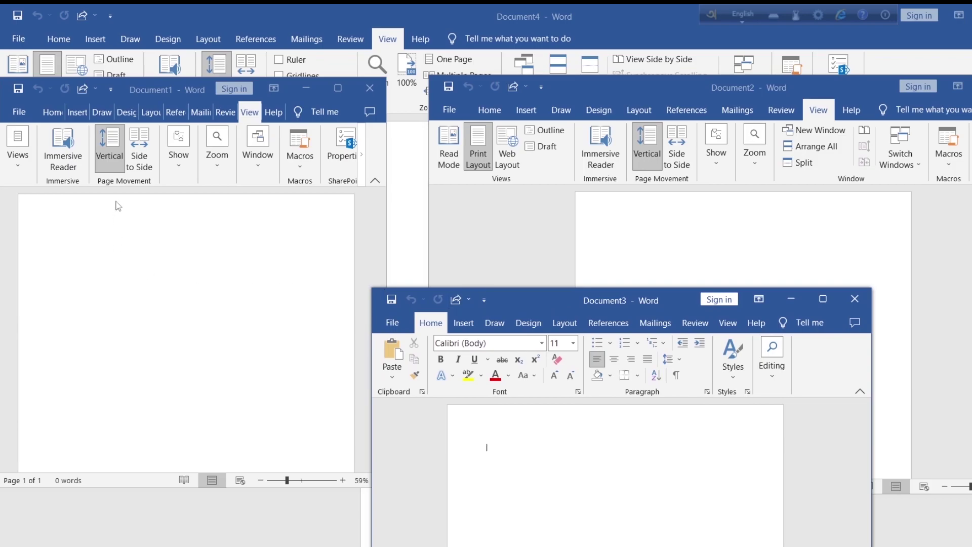
Step: Enter "Basic full technique it or tips" in Document1 and set its font size to 28
{"action": "left_click", "coordinate": [70, 233]}
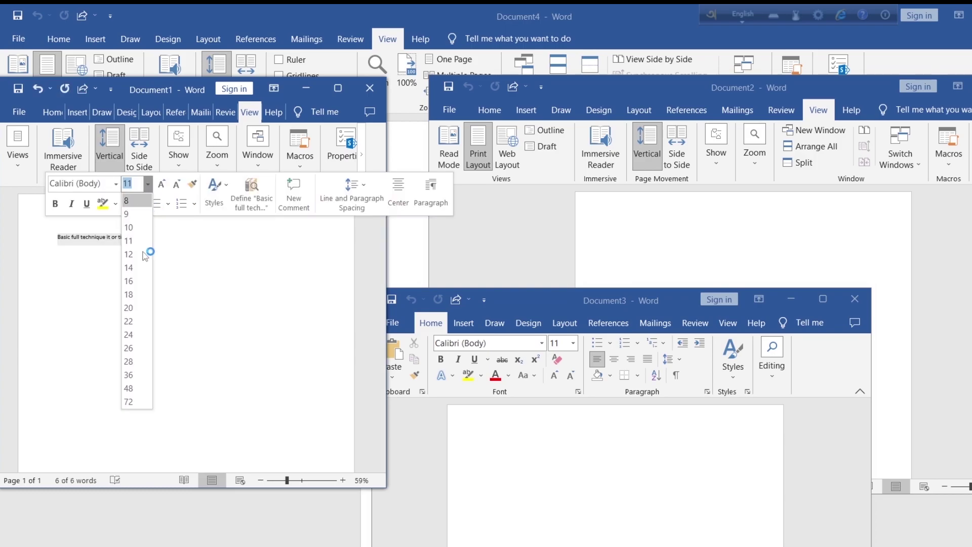
{"action": "left_click", "coordinate": [245, 255]}
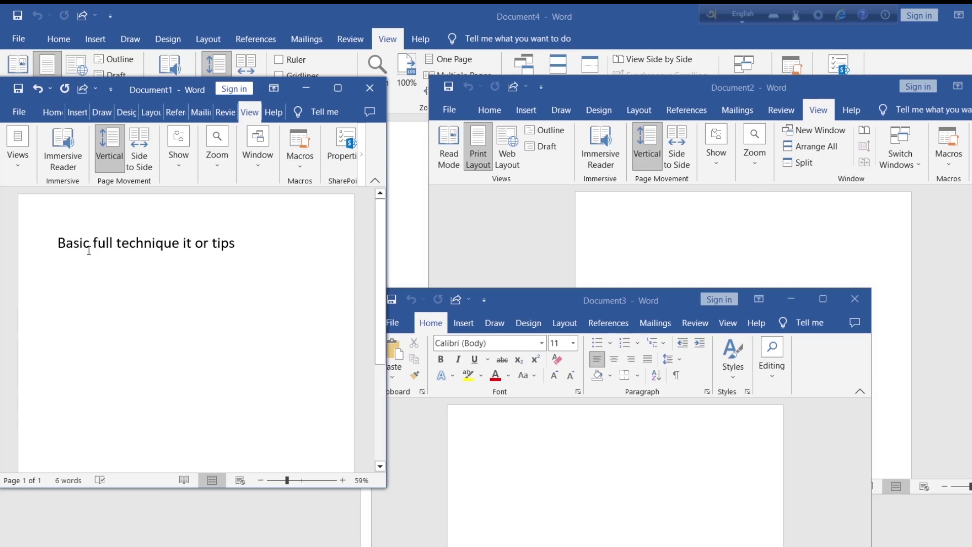
Step: Copy the line "Basic full technique it or tips" from Document1 into Document2 and Document3
{"action": "left_click", "coordinate": [223, 252]}
{"action": "left_click", "coordinate": [645, 224]}
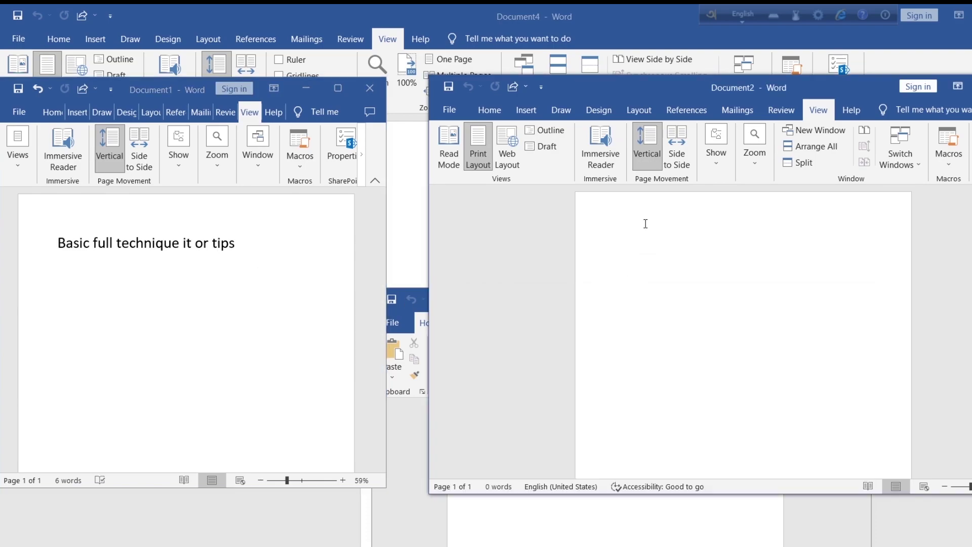
{"action": "type", "text": "Basic full technique it or tips"}
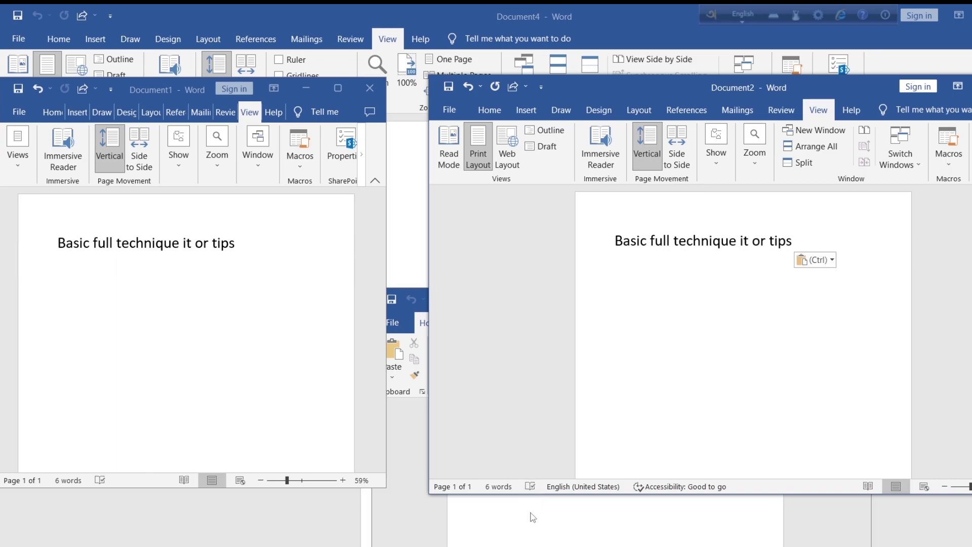
{"action": "left_click", "coordinate": [522, 525]}
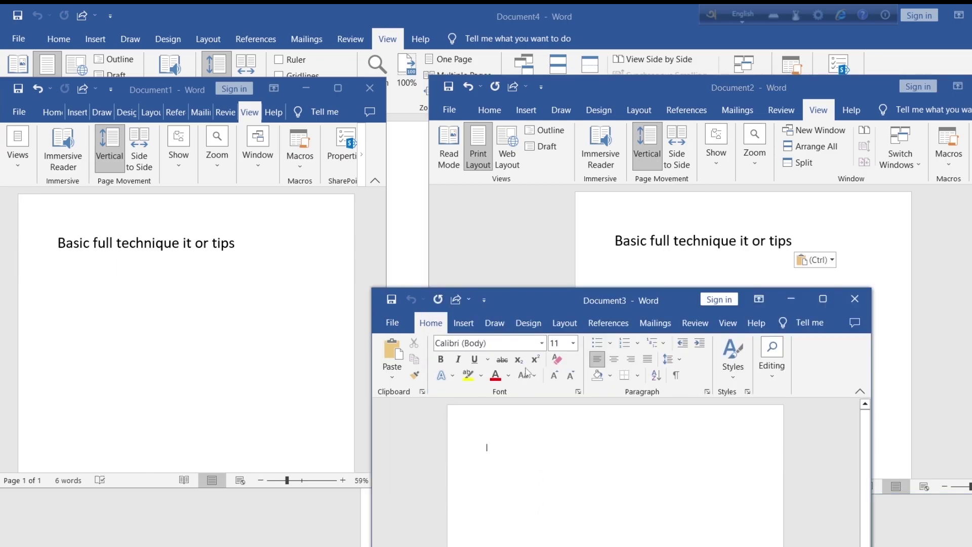
{"action": "mouse_move", "coordinate": [552, 293]}
{"action": "left_mouse_down"}
{"action": "mouse_move", "coordinate": [559, 250]}
{"action": "mouse_move", "coordinate": [562, 278]}
{"action": "left_mouse_up"}
{"action": "type", "text": "Basic full technique it or tips"}
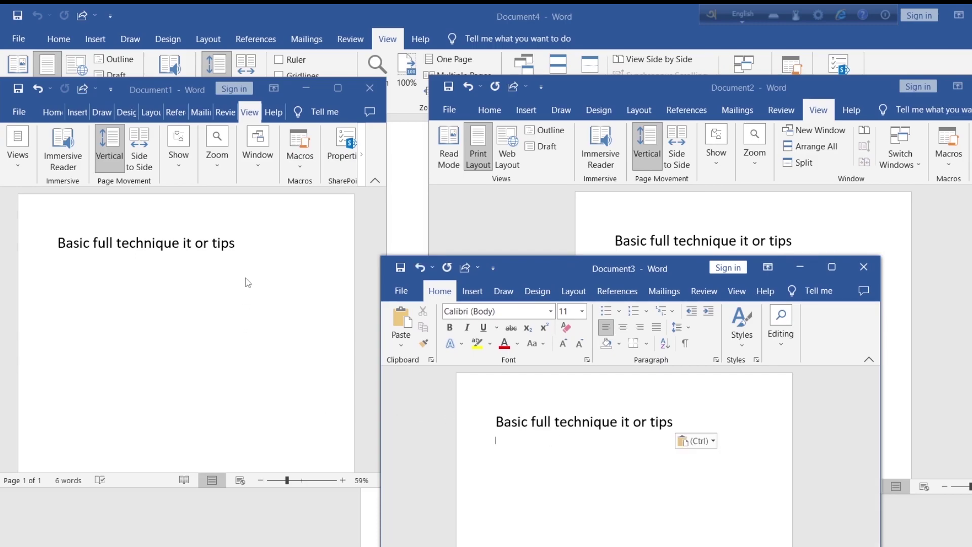
Step: Add a second line to each document: 1 in Document1, 2 in Document2 and 3 in Document3
{"action": "left_click", "coordinate": [252, 250]}
{"action": "key", "text": "Return"}
{"action": "type", "text": "1"}
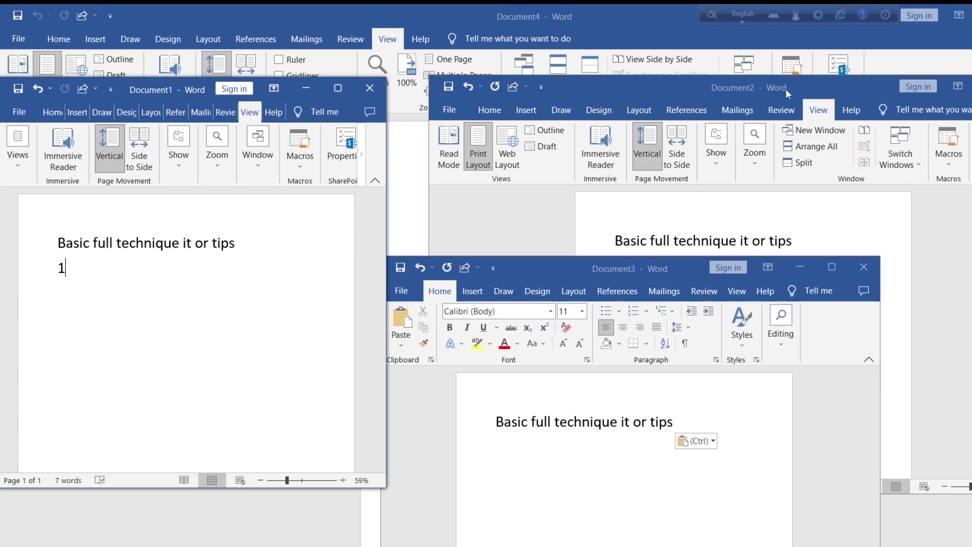
{"action": "left_click_drag", "start_coordinate": [810, 86], "coordinate": [800, 51]}
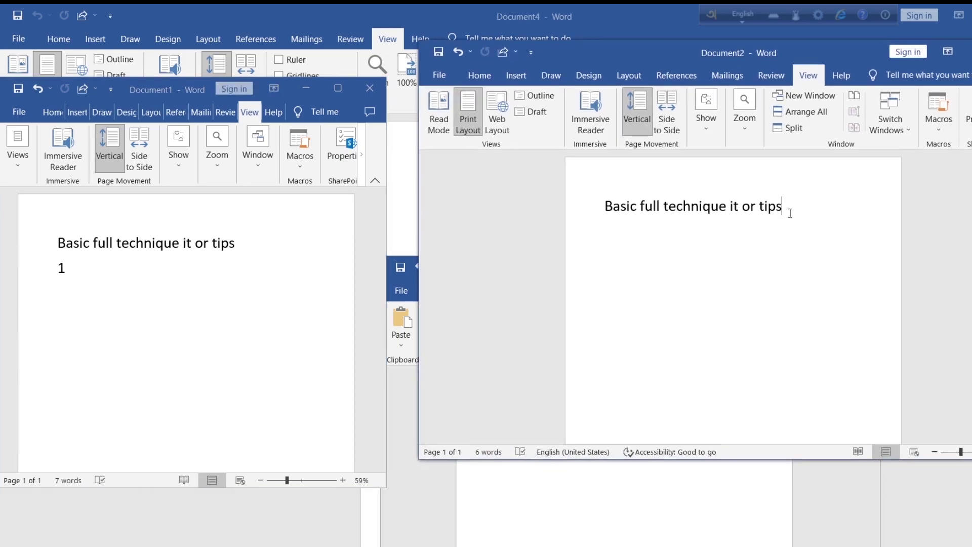
{"action": "type", "text": "2"}
{"action": "left_click", "coordinate": [690, 491]}
{"action": "key", "text": "Return"}
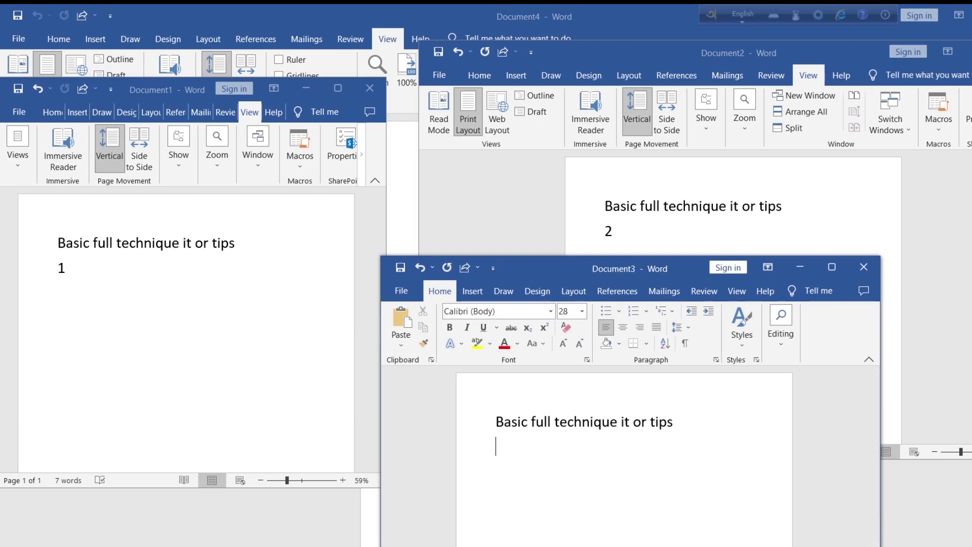
{"action": "type", "text": "3"}
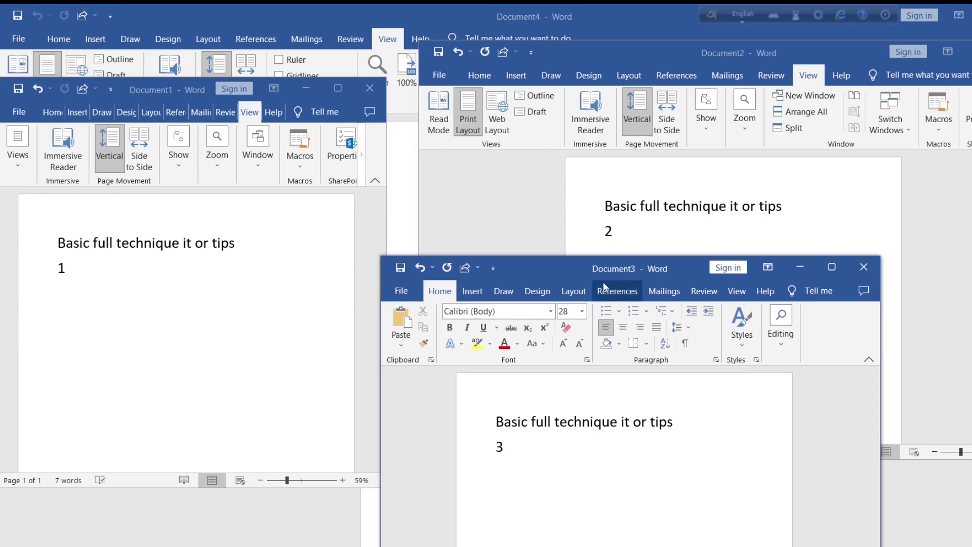
Step: Spread the document windows apart with Document3 lower right, Document2 upper right and Document1 beside it, then bring Document3 to the front
{"action": "left_click_drag", "start_coordinate": [541, 266], "coordinate": [691, 320]}
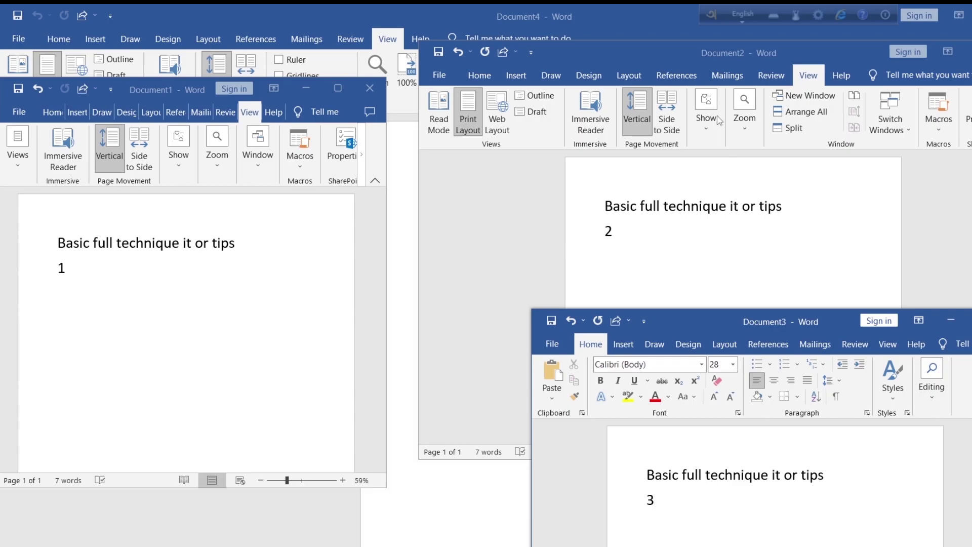
{"action": "left_click_drag", "start_coordinate": [679, 54], "coordinate": [721, 26]}
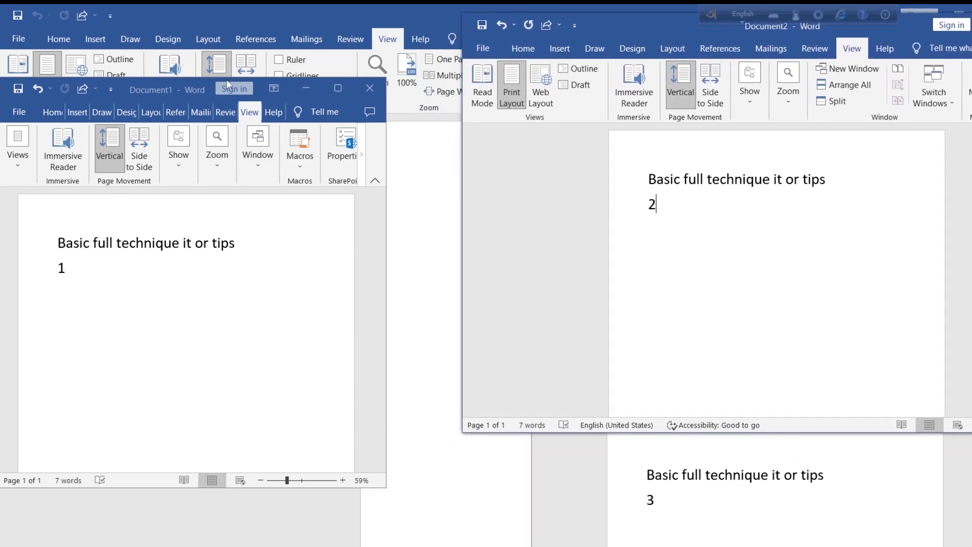
{"action": "left_click_drag", "start_coordinate": [140, 87], "coordinate": [220, 71]}
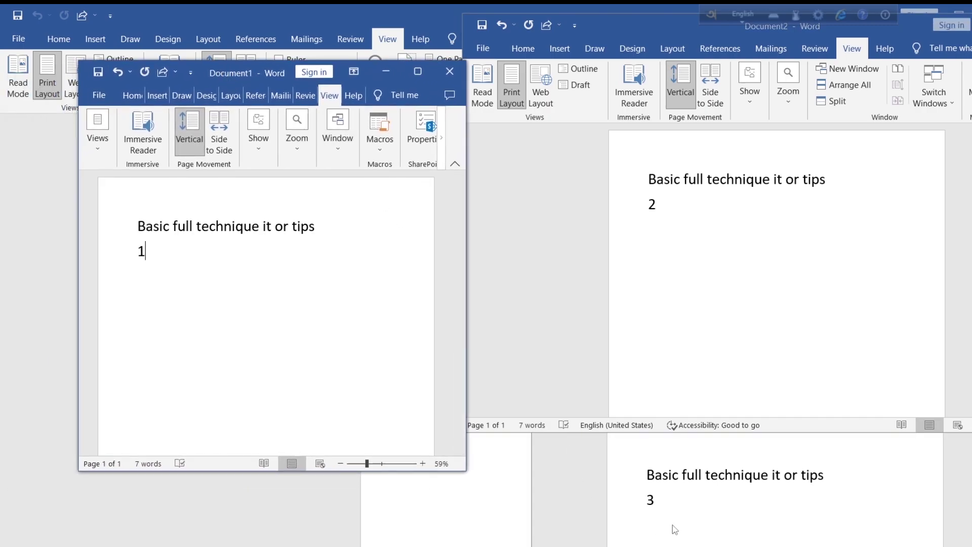
{"action": "left_click", "coordinate": [674, 525]}
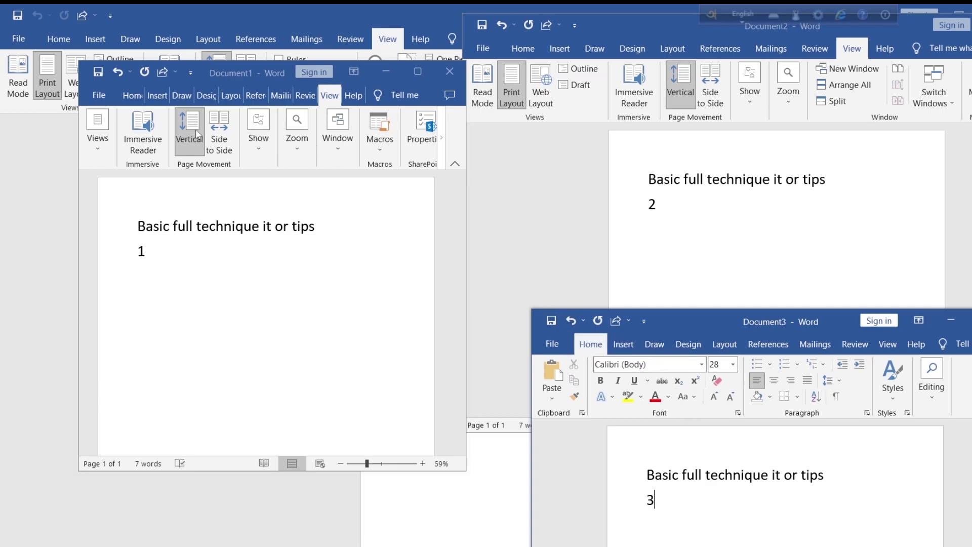
Step: Look at the file commands, including saving, separately in Document1, Document2 and Document3, returning to the text of each document
{"action": "left_click", "coordinate": [103, 97]}
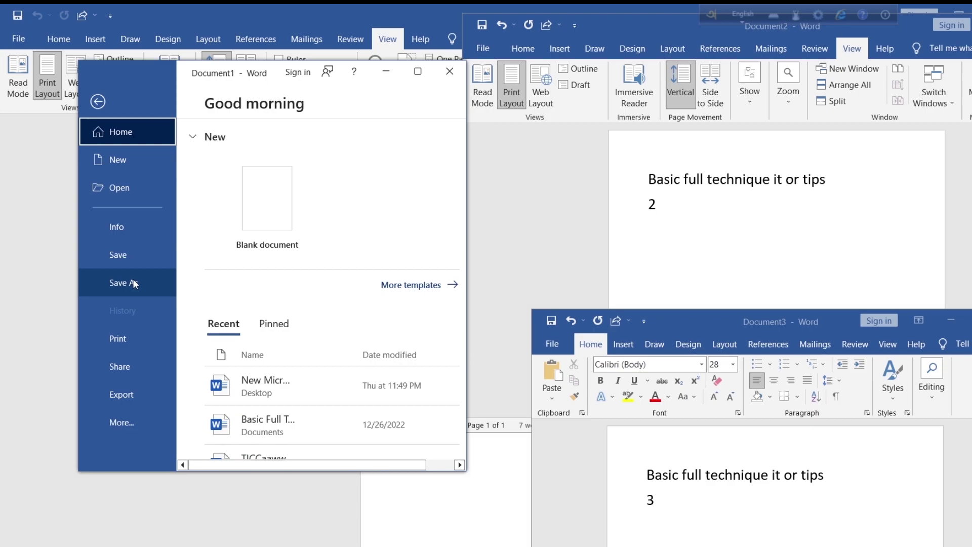
{"action": "left_click", "coordinate": [117, 104]}
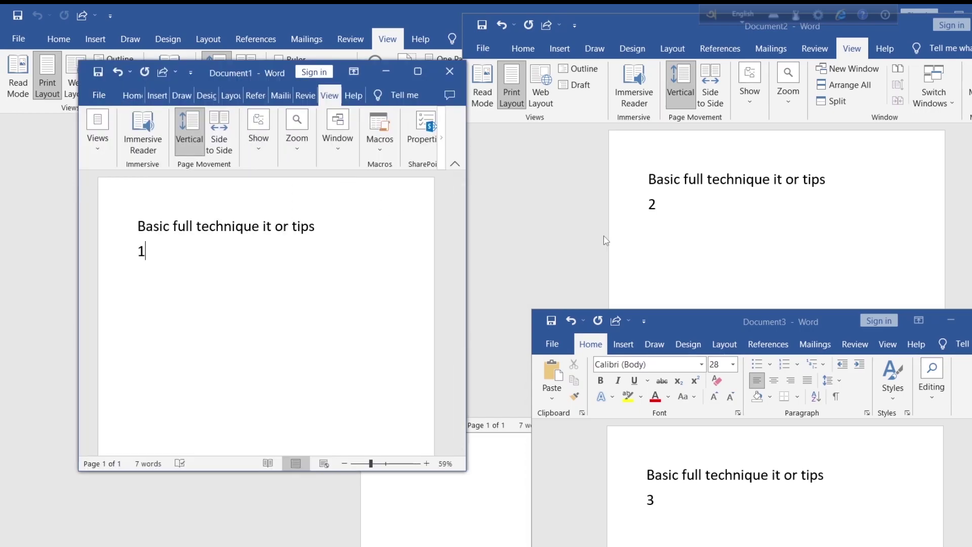
{"action": "left_click", "coordinate": [606, 242]}
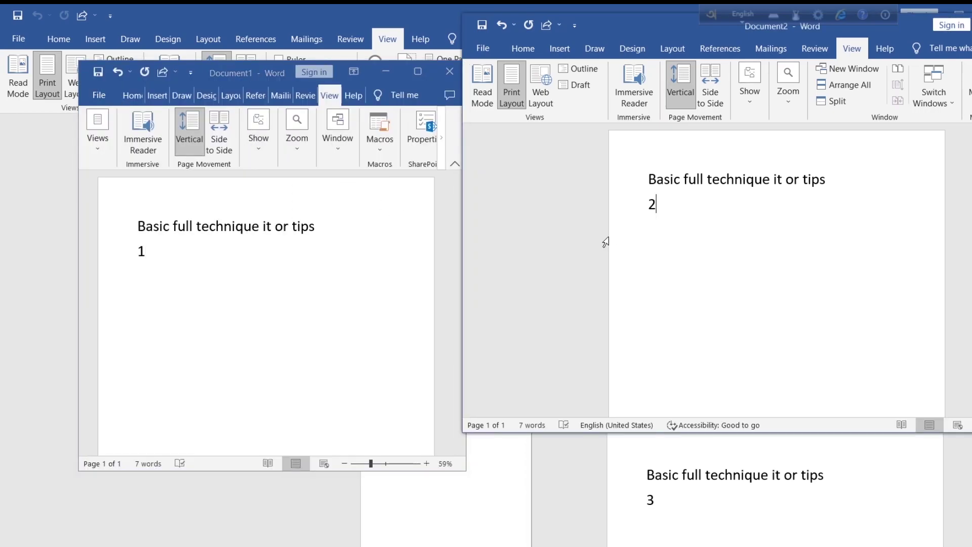
{"action": "left_click", "coordinate": [486, 47]}
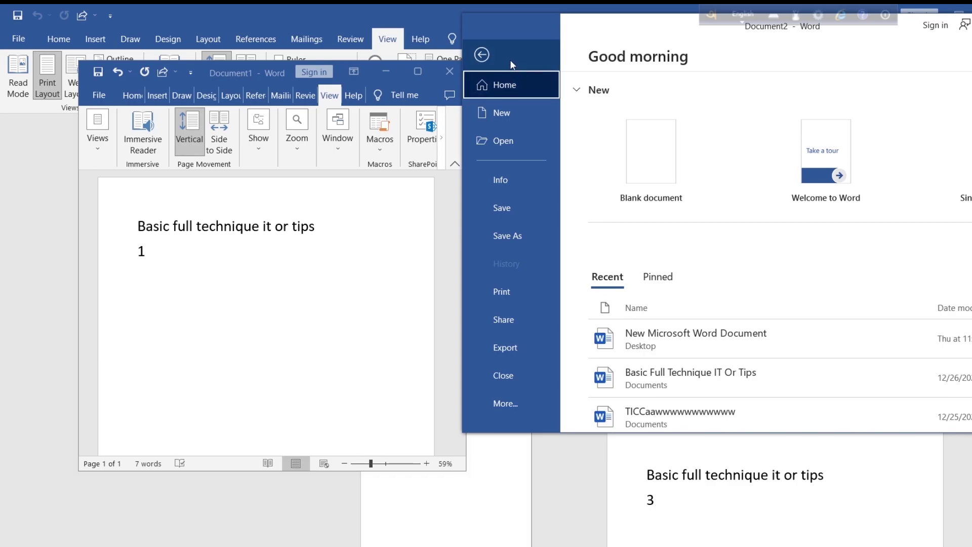
{"action": "left_click", "coordinate": [509, 57]}
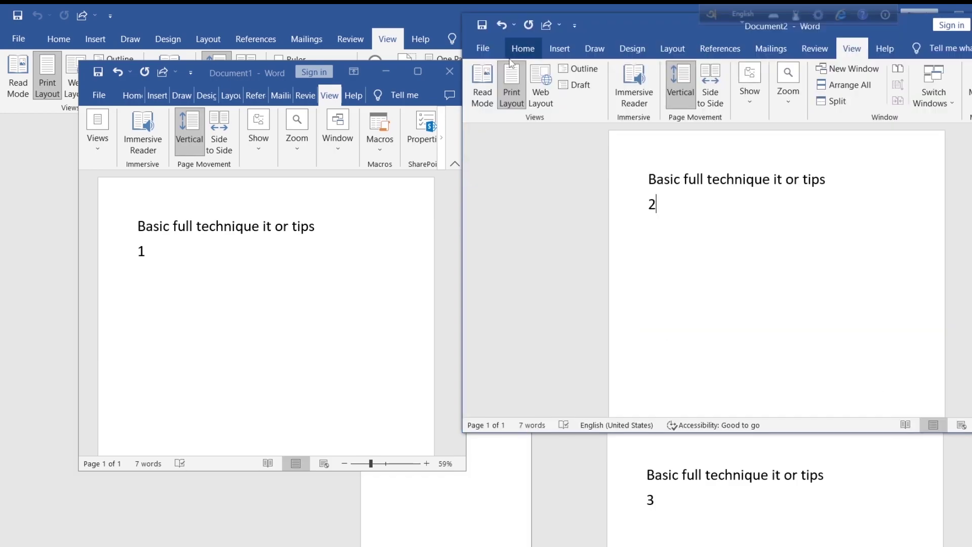
{"action": "left_click", "coordinate": [745, 509]}
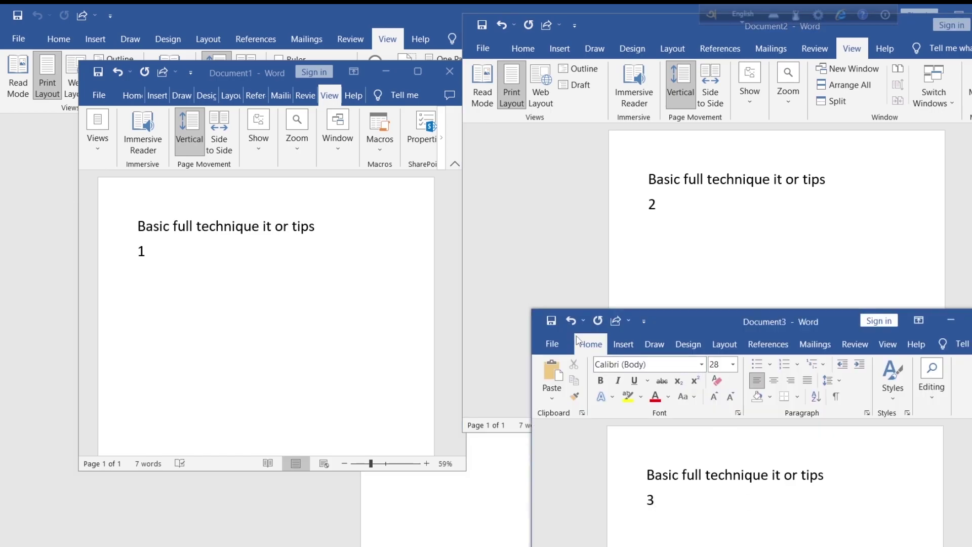
{"action": "left_click", "coordinate": [558, 341]}
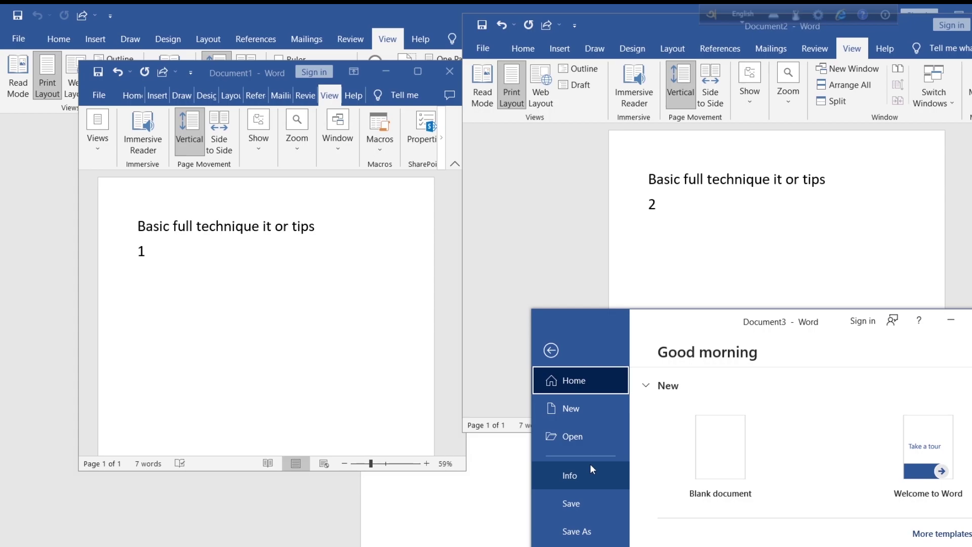
{"action": "left_click", "coordinate": [585, 353]}
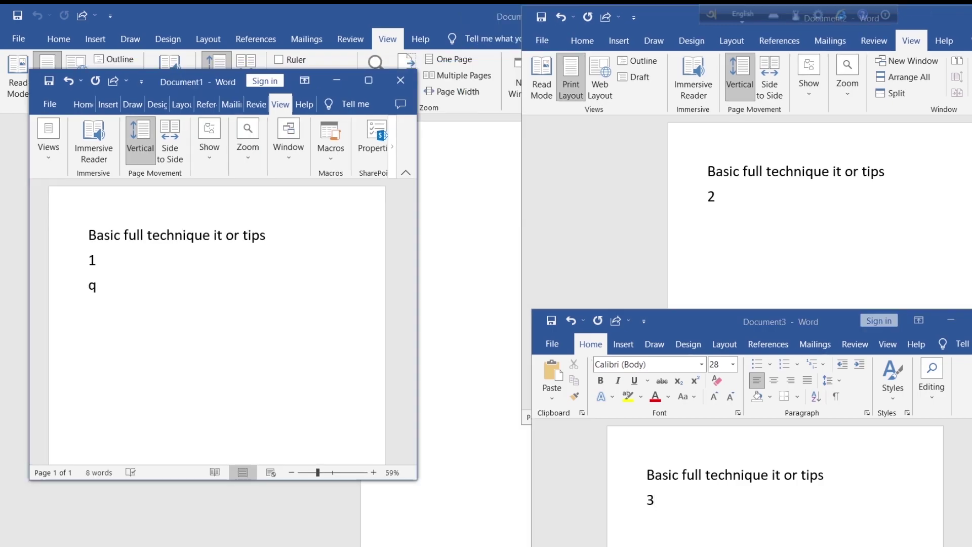
Step: Make the third line of Document1 read abc
{"action": "type", "text": "bc"}
{"action": "key", "text": "BackSpace"}
{"action": "key", "text": "BackSpace"}
{"action": "key", "text": "BackSpace"}
{"action": "type", "text": "abc"}
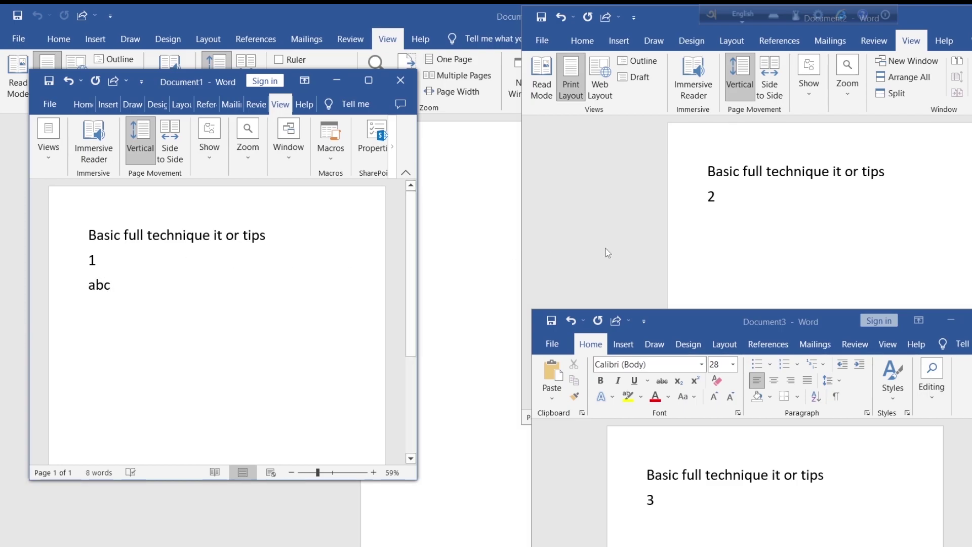
Step: Add a third line reading bcd to Document2 and one reading cde to Document3
{"action": "left_click", "coordinate": [757, 199]}
{"action": "key", "text": "Return"}
{"action": "type", "text": "bcd"}
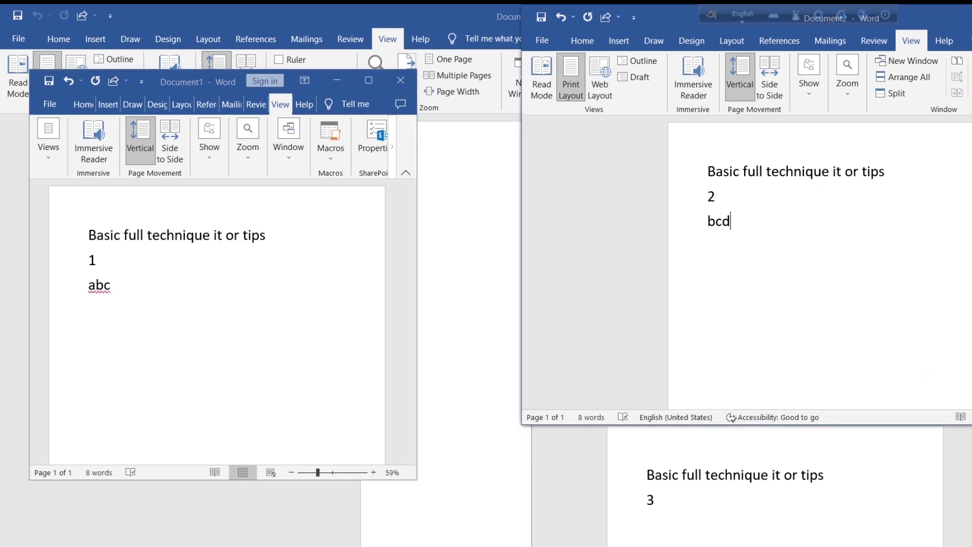
{"action": "left_click", "coordinate": [678, 499]}
{"action": "key", "text": "Return"}
{"action": "type", "text": "cde"}
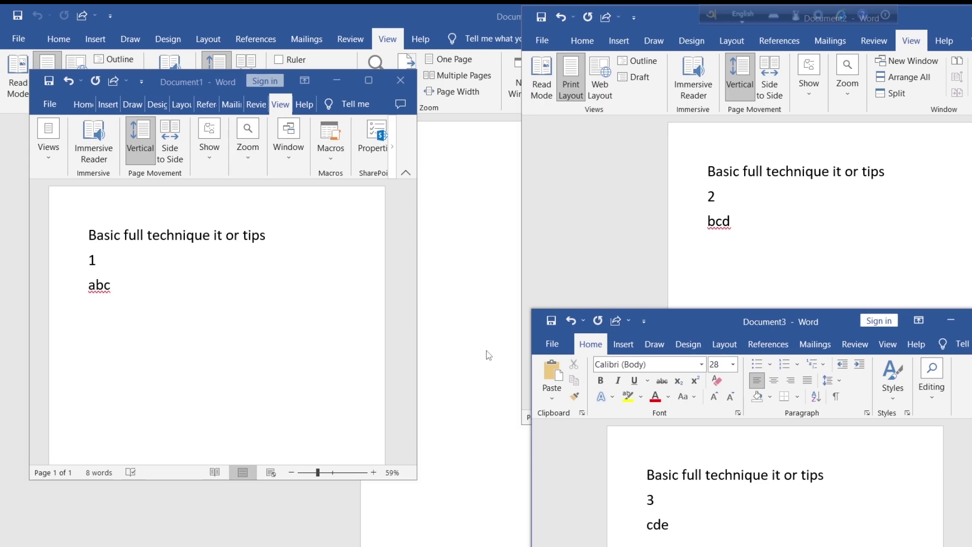
Step: Move the Document2 window farther right so it uncovers more of Document4, and bring Document3 back to the front
{"action": "left_click_drag", "start_coordinate": [669, 21], "coordinate": [651, 21]}
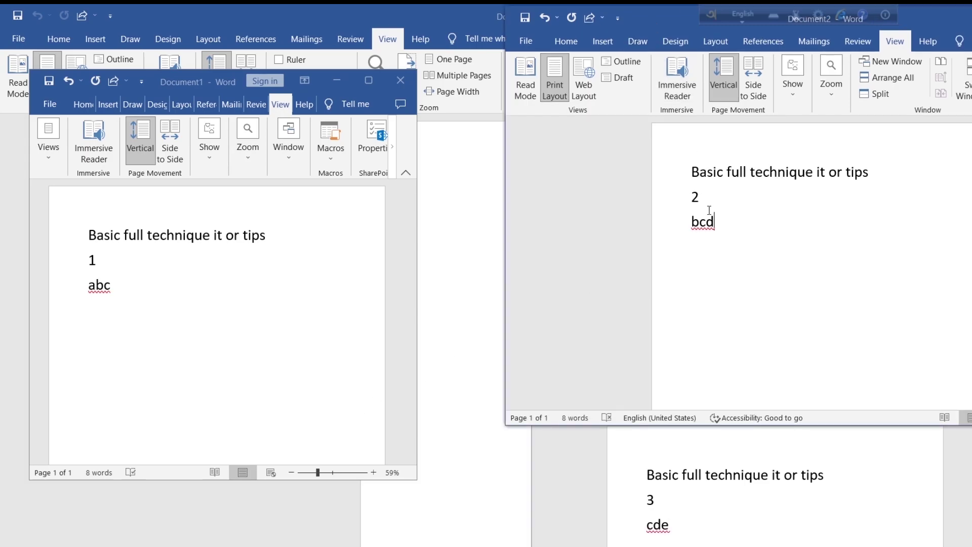
{"action": "left_click", "coordinate": [721, 449]}
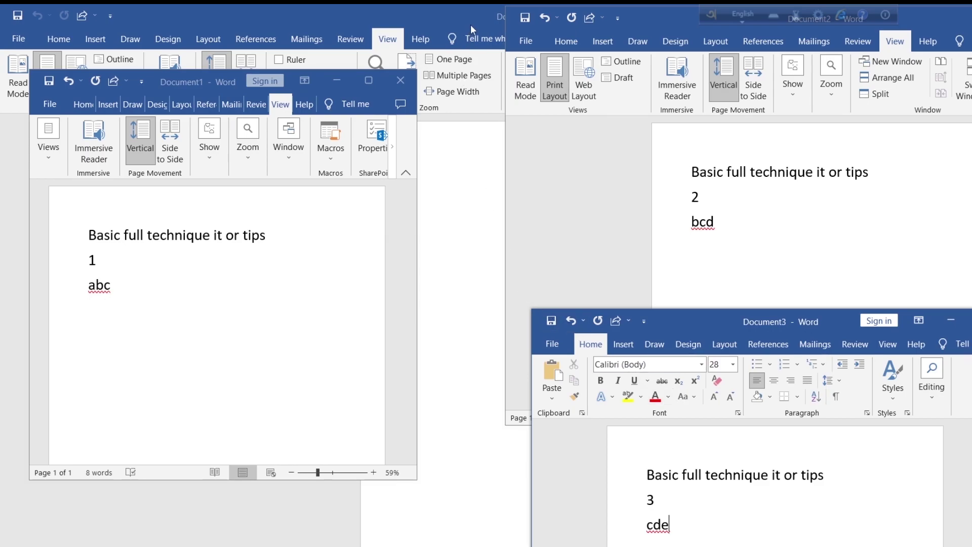
{"action": "left_click_drag", "start_coordinate": [630, 21], "coordinate": [743, 20]}
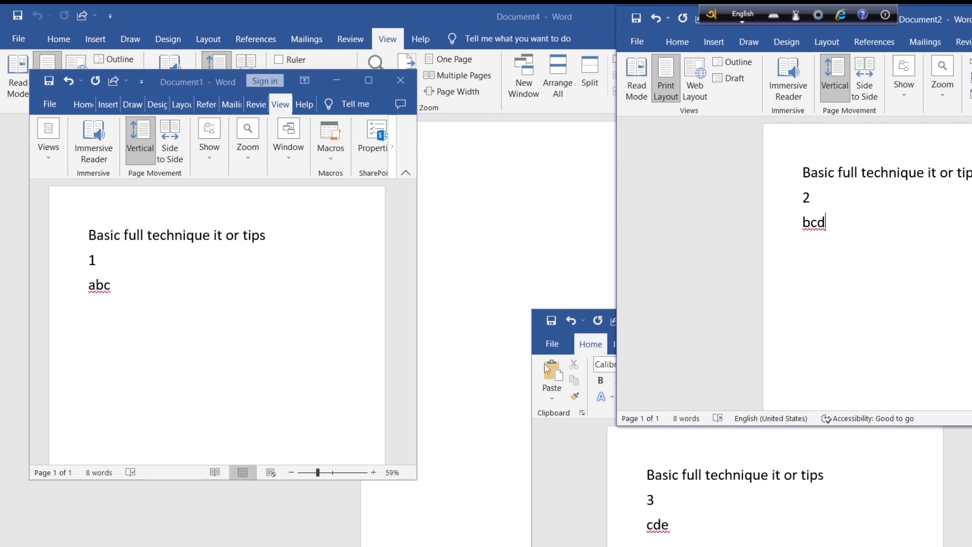
{"action": "left_click", "coordinate": [738, 509]}
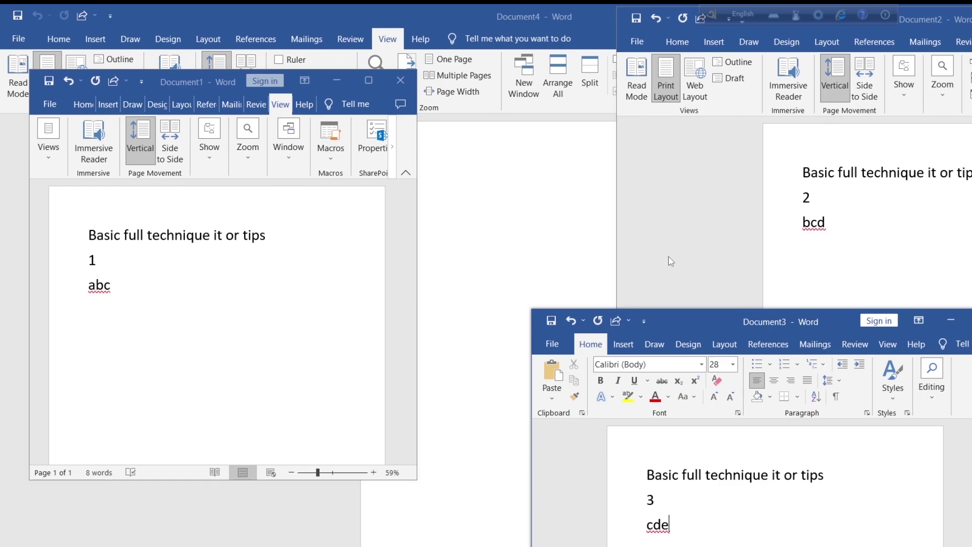
Step: Bring the blank Document4 to the front and show its font and paragraph formatting commands
{"action": "left_click", "coordinate": [483, 195]}
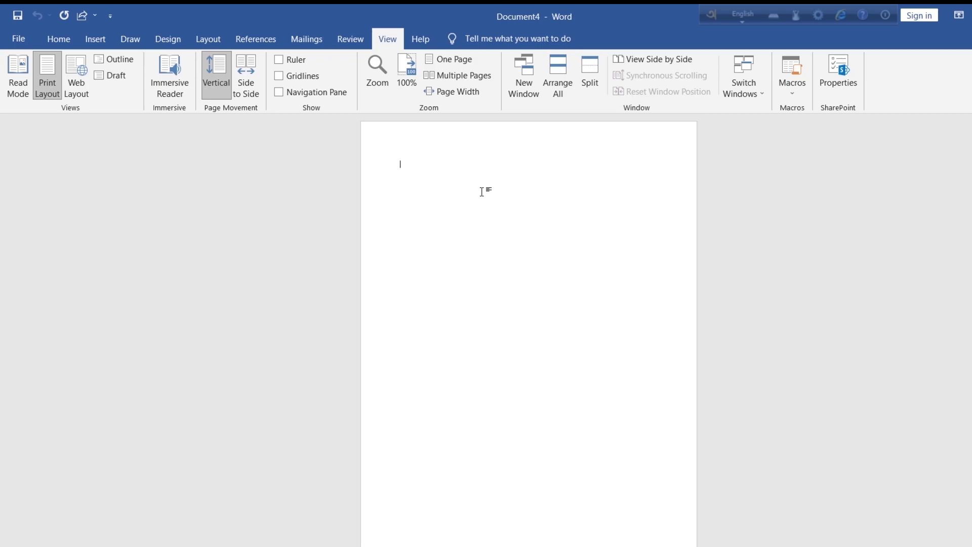
{"action": "left_click", "coordinate": [59, 39]}
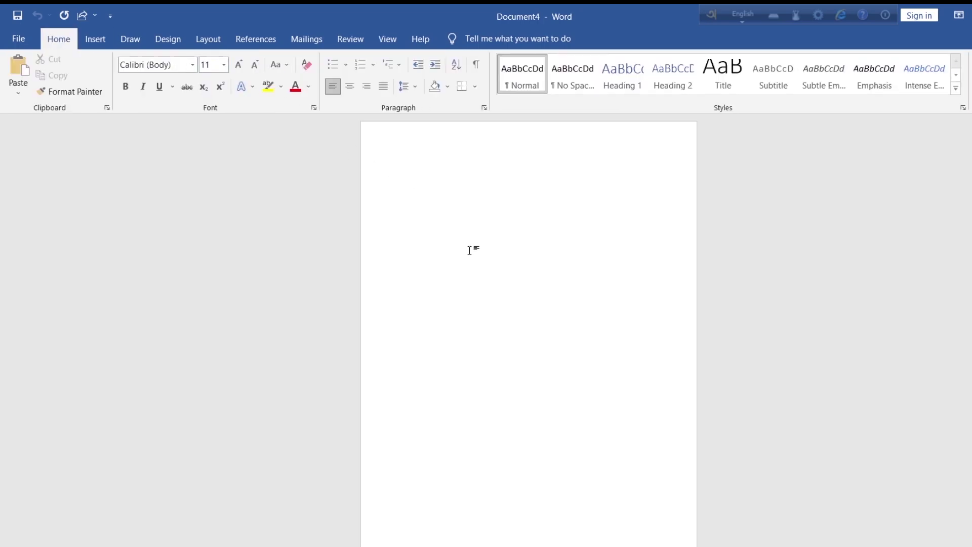